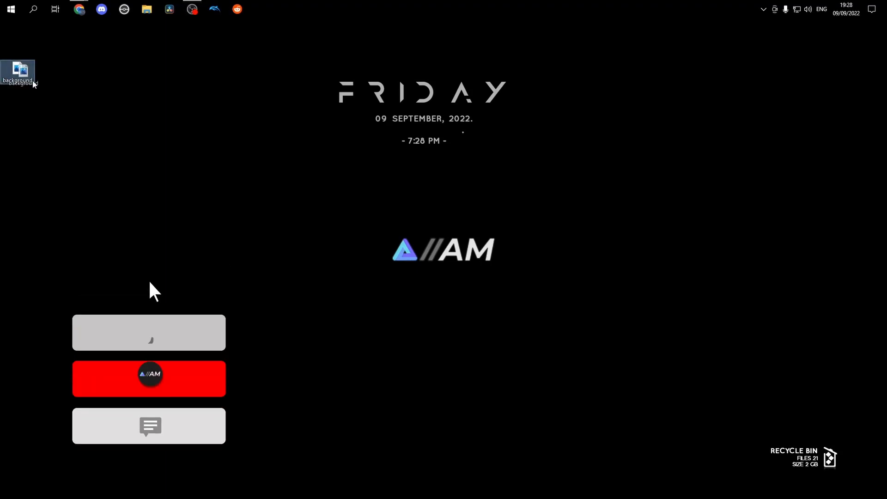
Reposition the desktop image and rename it to 'background'.
left_click_drag(17, 69, 52, 73)
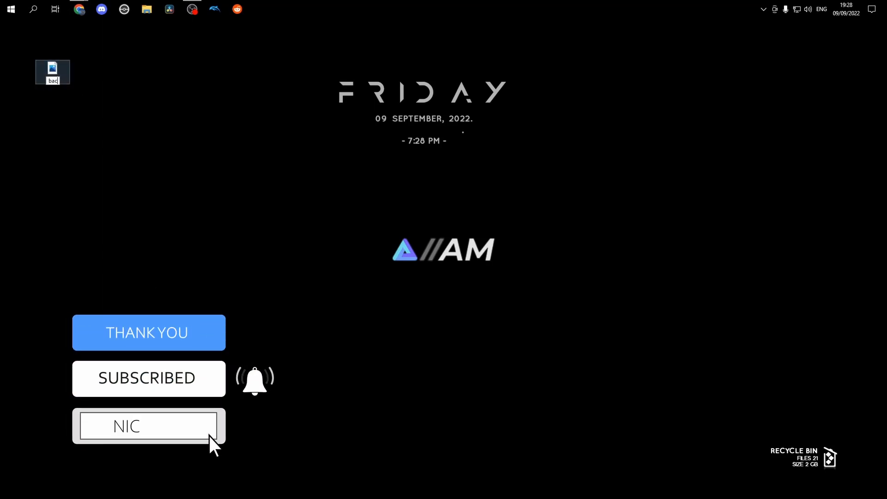
type("ground")
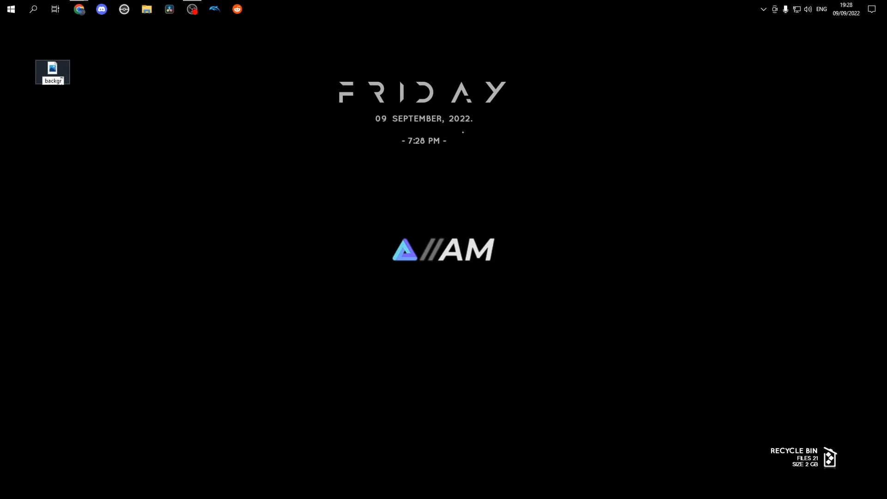
key("Return")
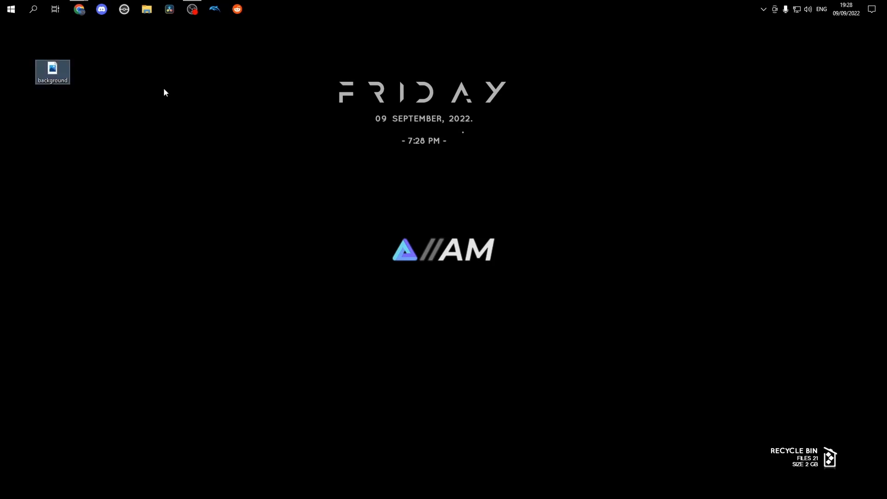
Bring the BMP converter window up beside the desktop with background.jpg visible.
left_click(164, 89)
left_click(84, 12)
left_click(48, 55)
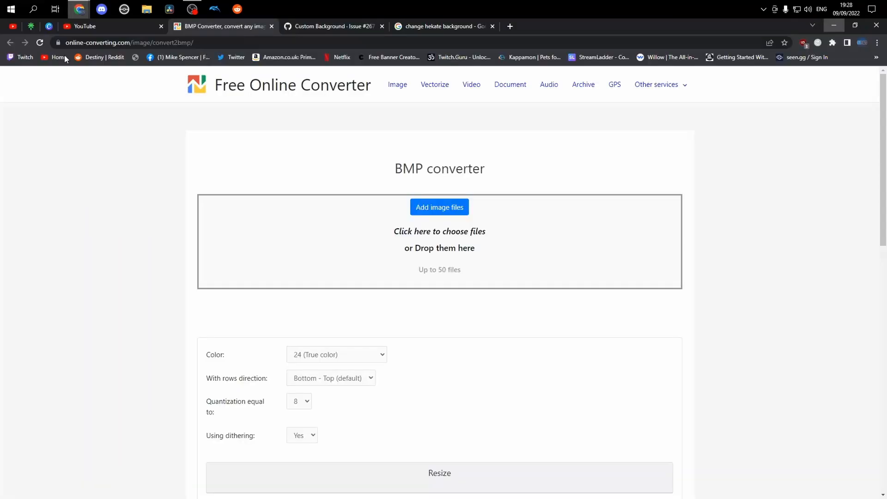
left_click_drag(537, 28, 558, 30)
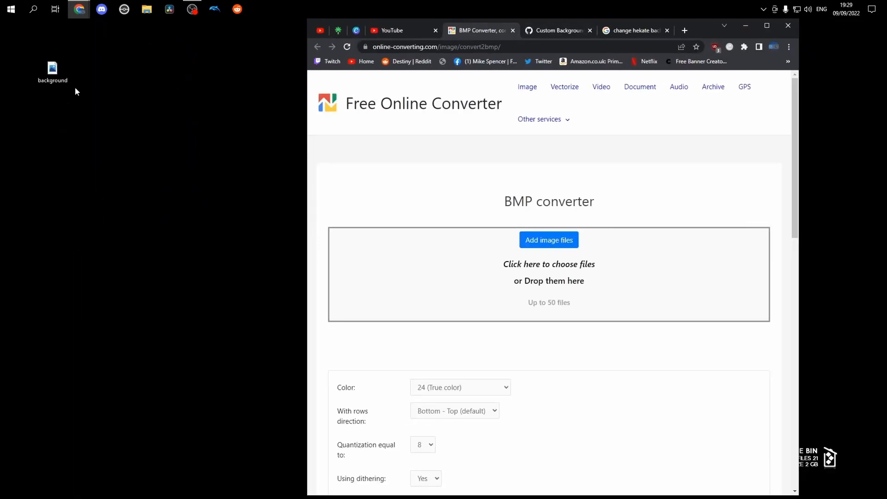
left_click(51, 73)
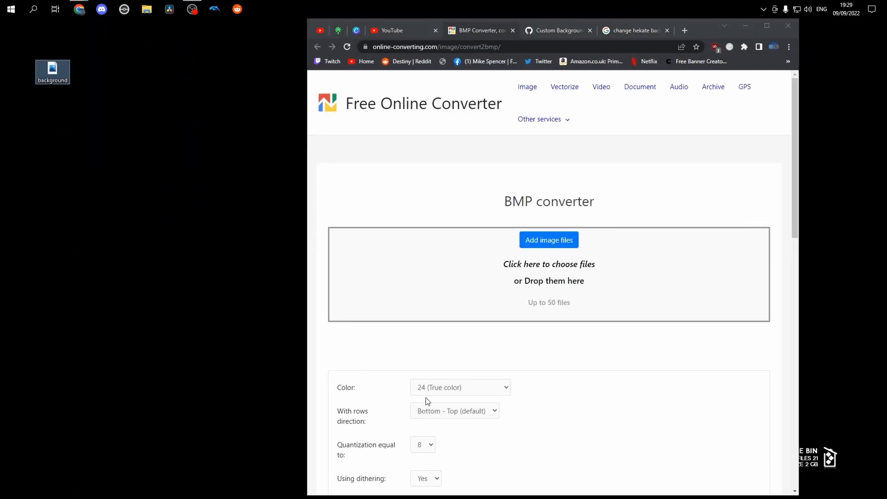
Set colour depth to 32 (True color, RGB) and upload background.jpg for conversion.
left_click(488, 390)
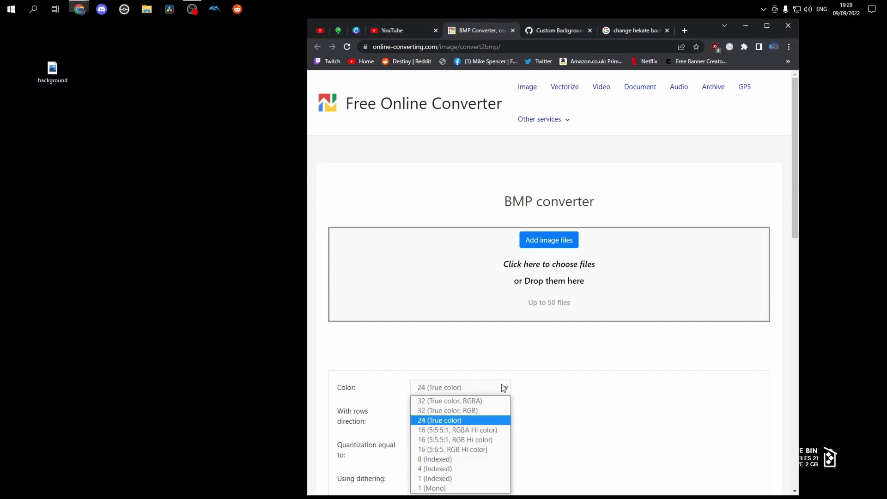
left_click(484, 411)
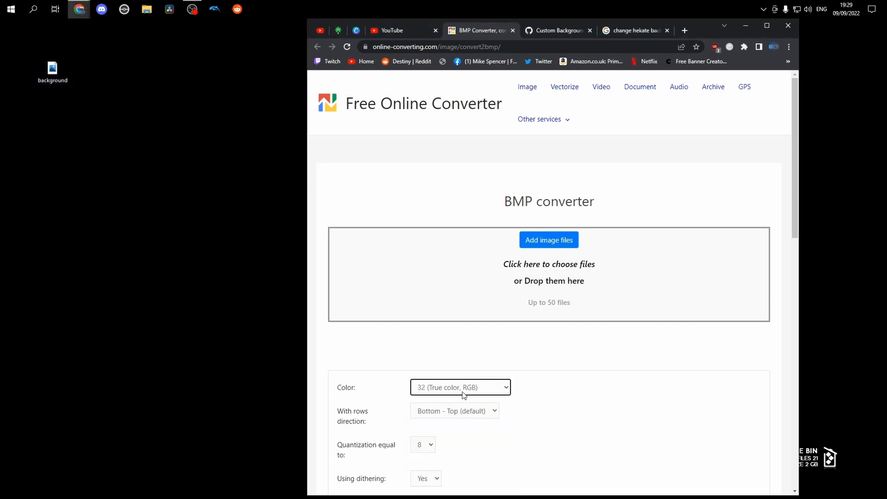
left_click_drag(52, 69, 547, 241)
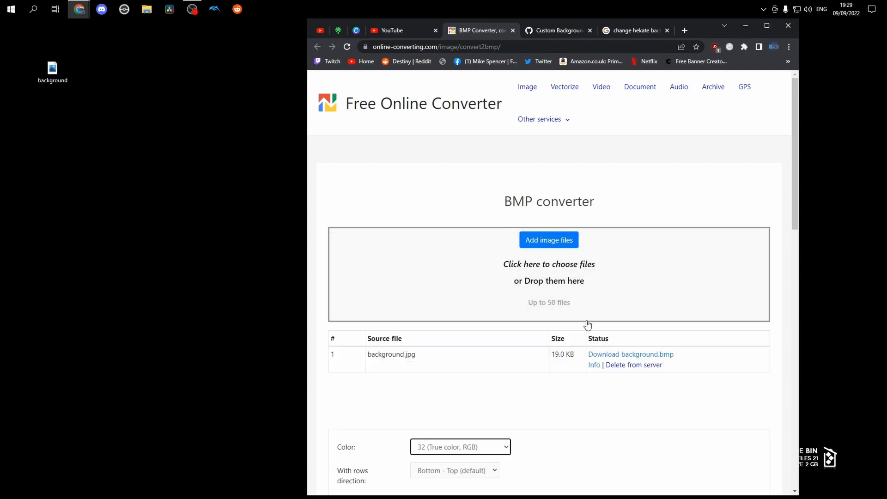
Download background.bmp onto the desktop and delete the original background.jpg.
left_click(631, 355)
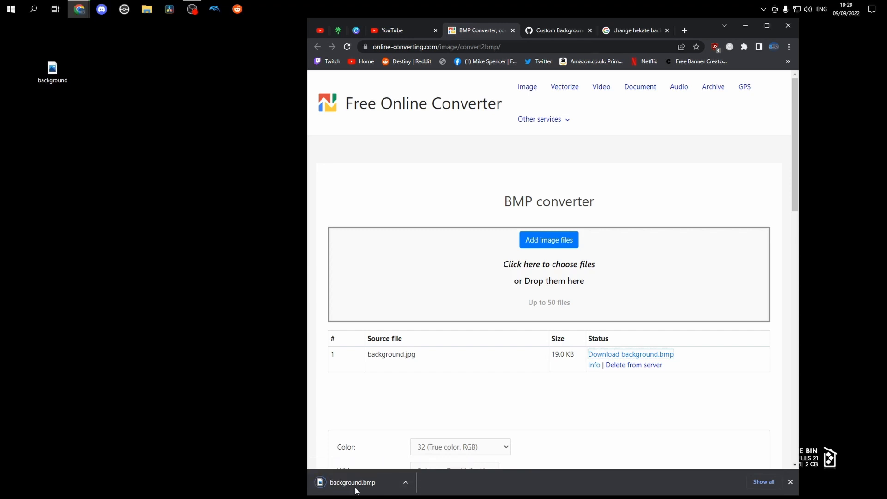
left_click_drag(352, 482, 86, 229)
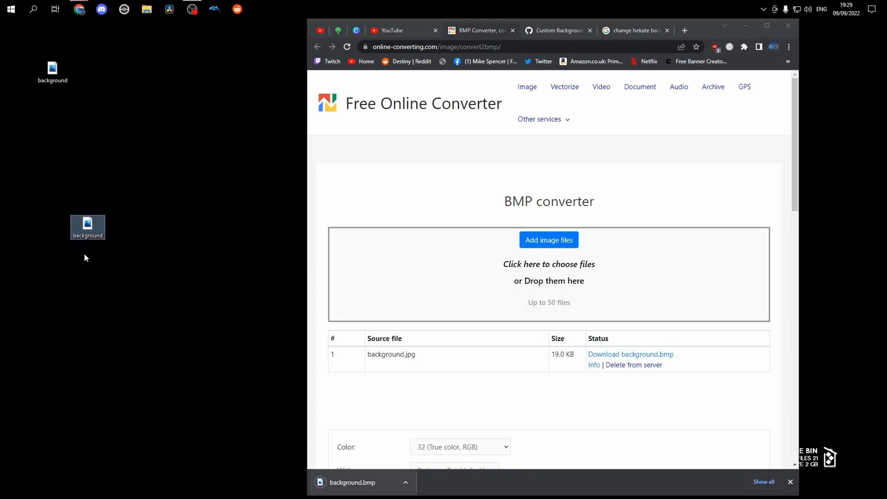
left_click(52, 72)
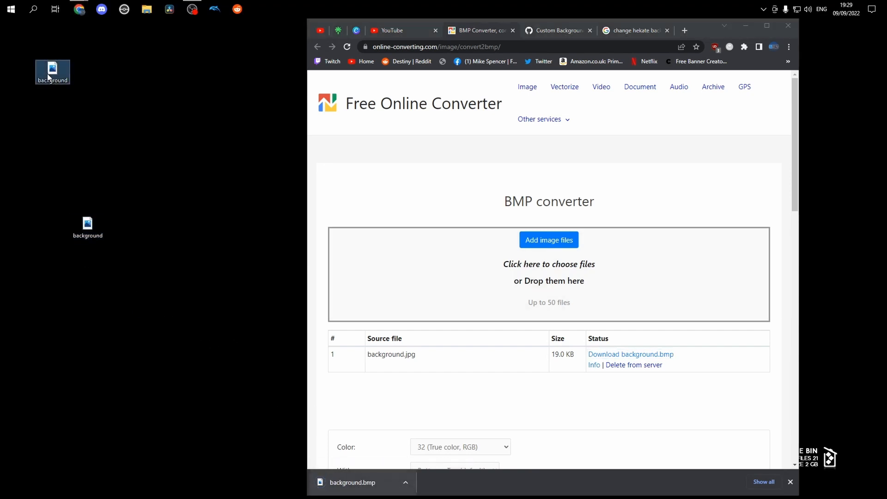
key("Delete")
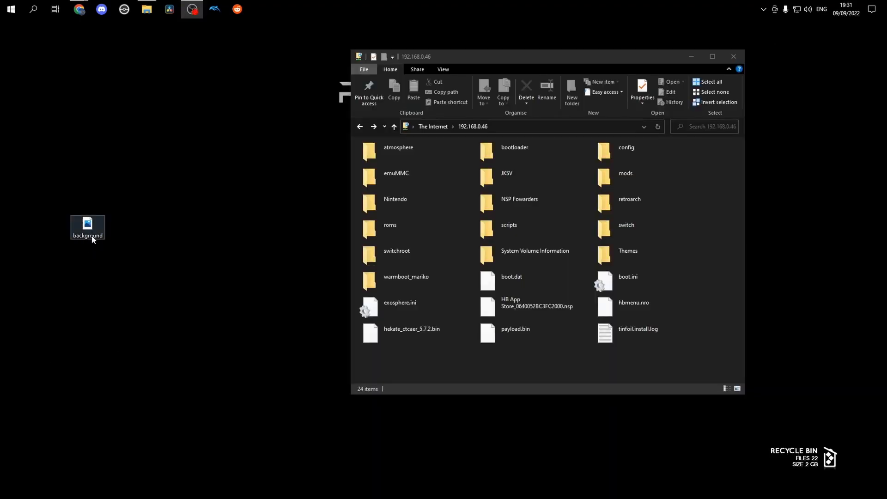
Copy background.bmp from the desktop into the Switch's bootloader/res folder.
double_click(504, 149)
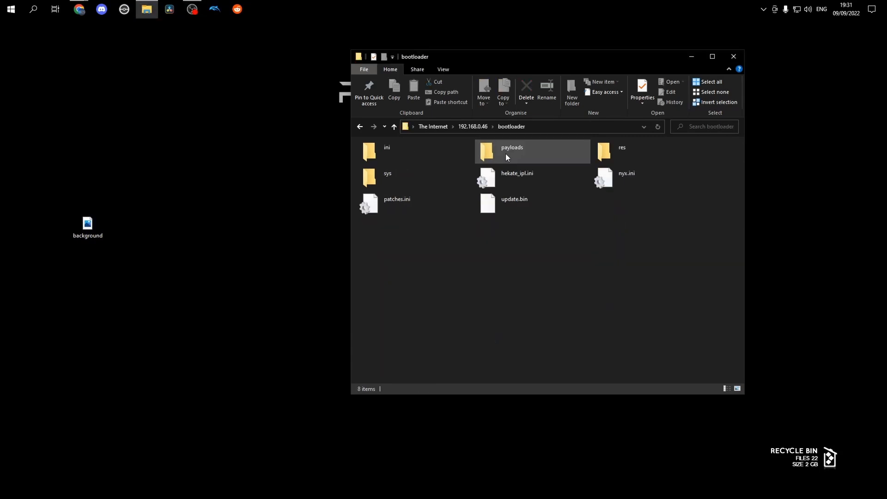
double_click(607, 152)
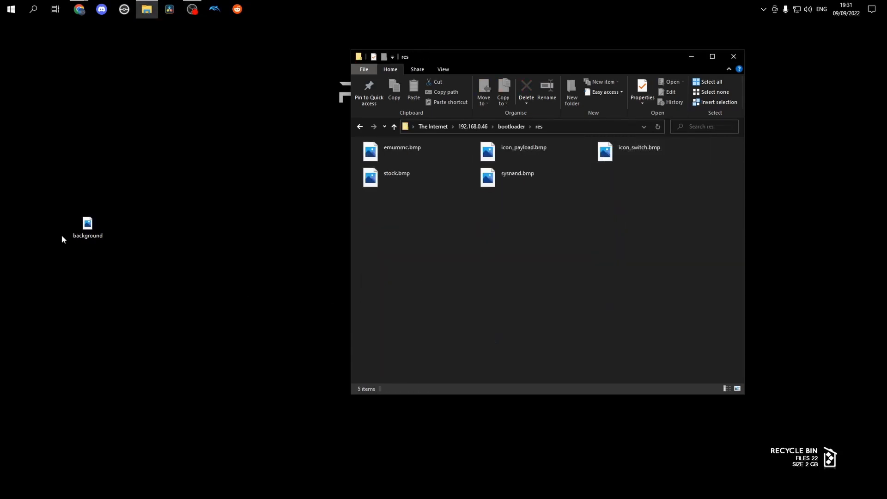
mouse_move(88, 225)
left_mouse_down()
mouse_move(279, 250)
mouse_move(400, 252)
left_mouse_up()
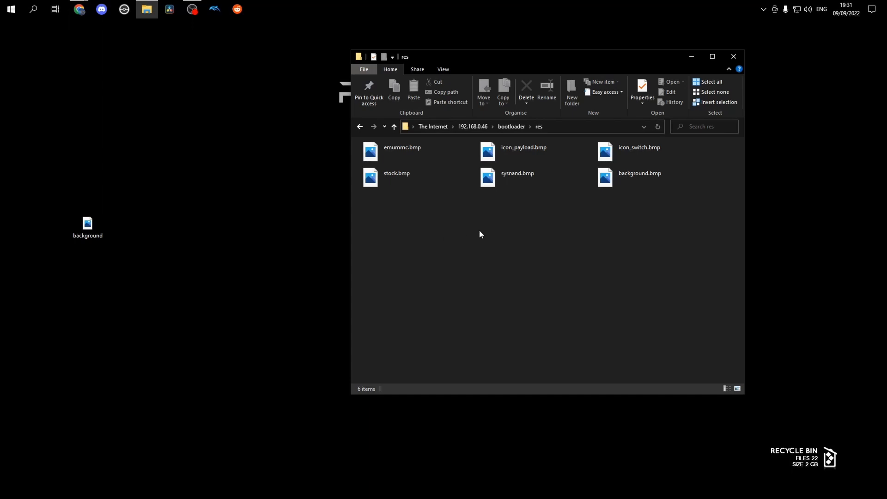
Close the File Explorer window to return to the desktop.
left_click(733, 57)
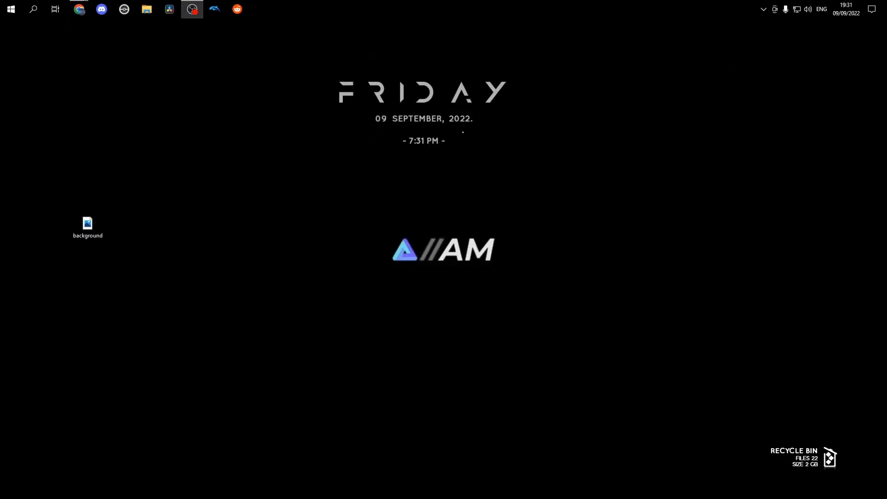